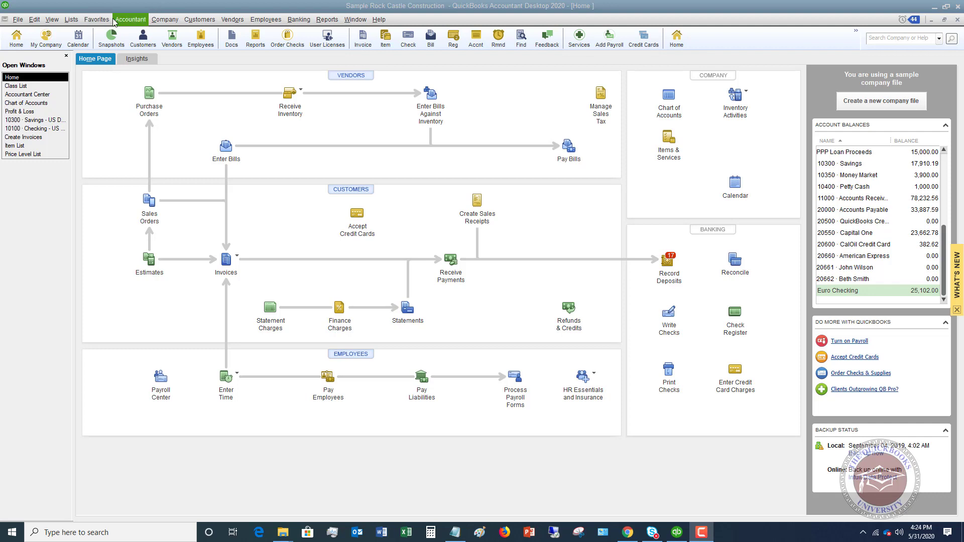
Turn on 'Use class tracking for transactions' in the company Accounting preferences
left_click(34, 20)
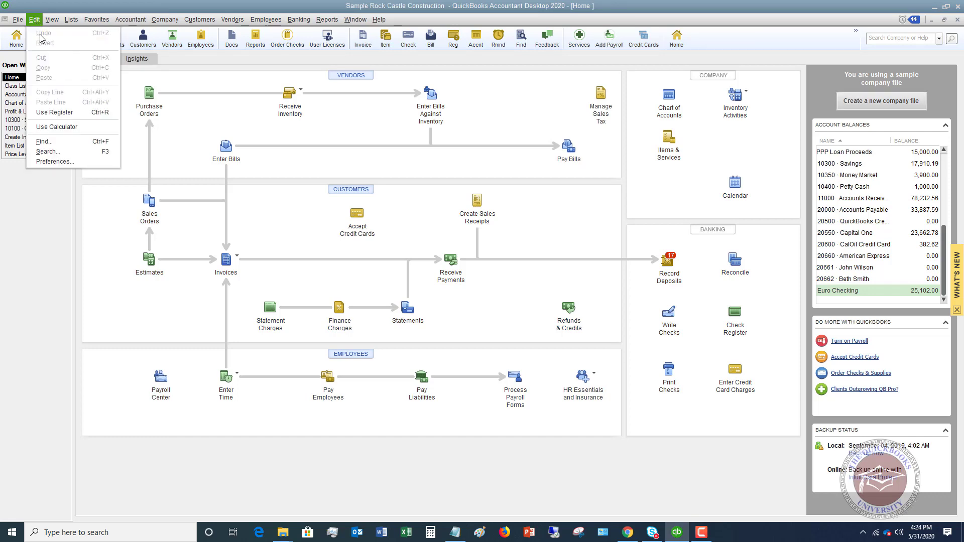
left_click(55, 161)
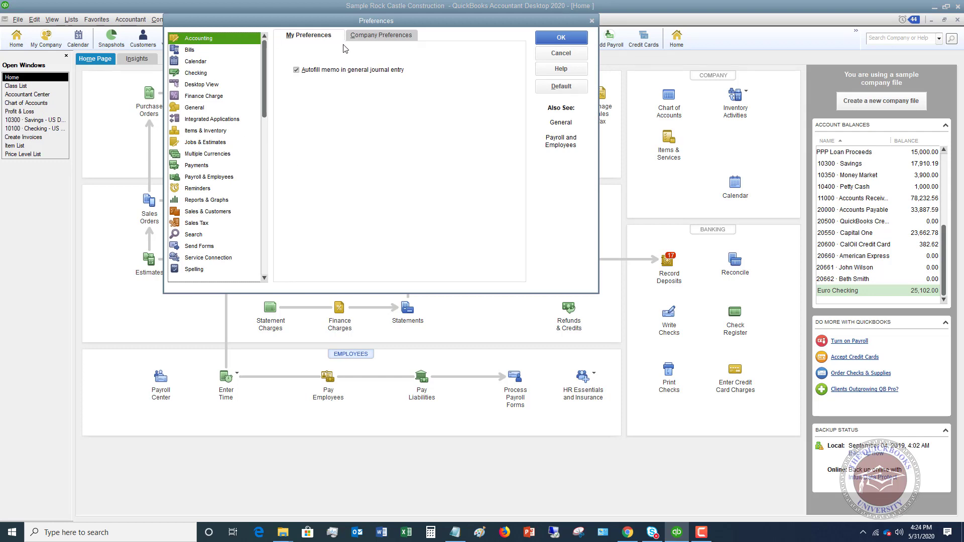
left_click(366, 36)
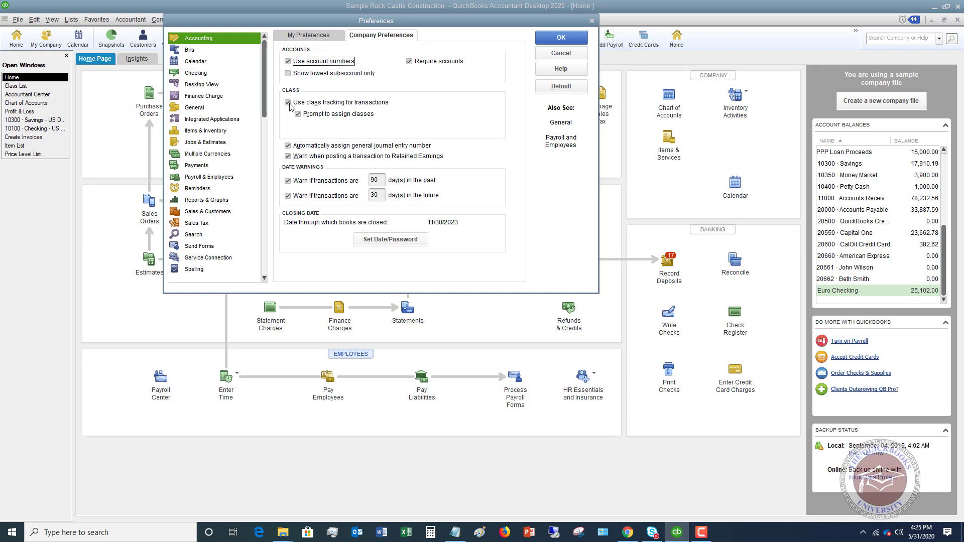
left_click(561, 37)
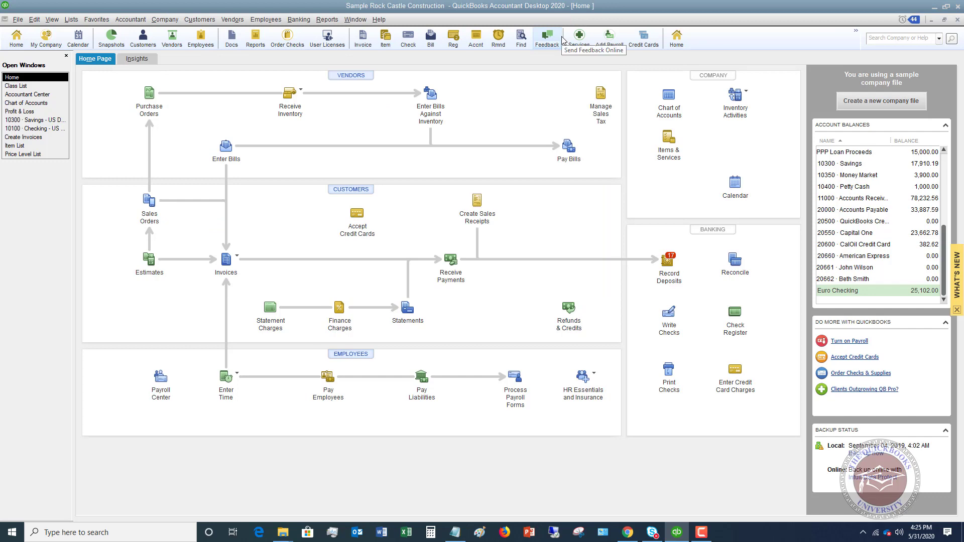
Bring up the Class List, which holds only Overhead, and its Class actions menu
left_click(72, 21)
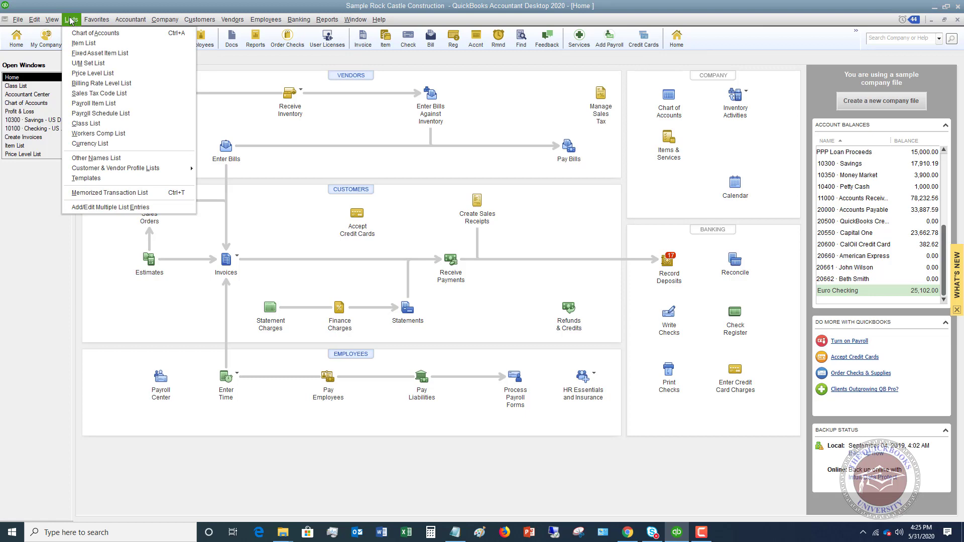
left_click(85, 123)
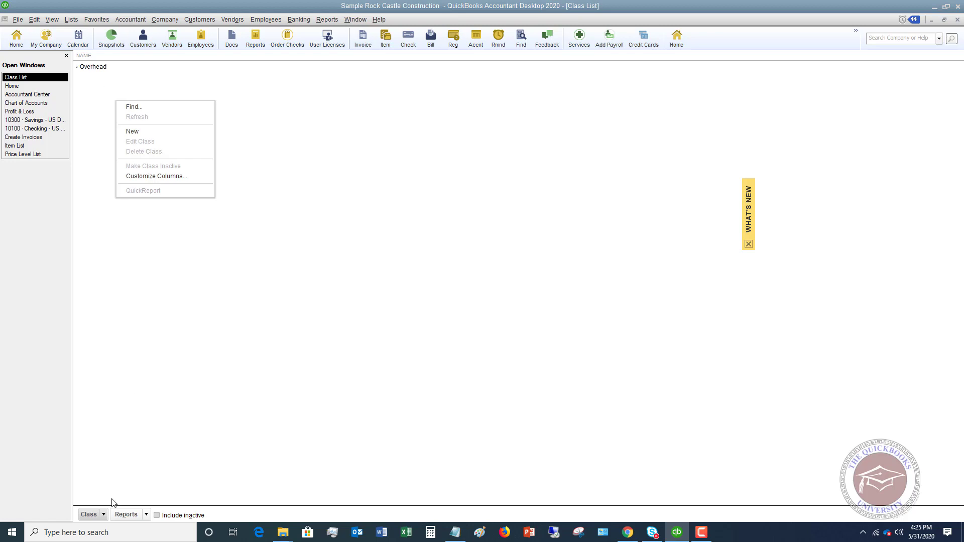
left_click(104, 515)
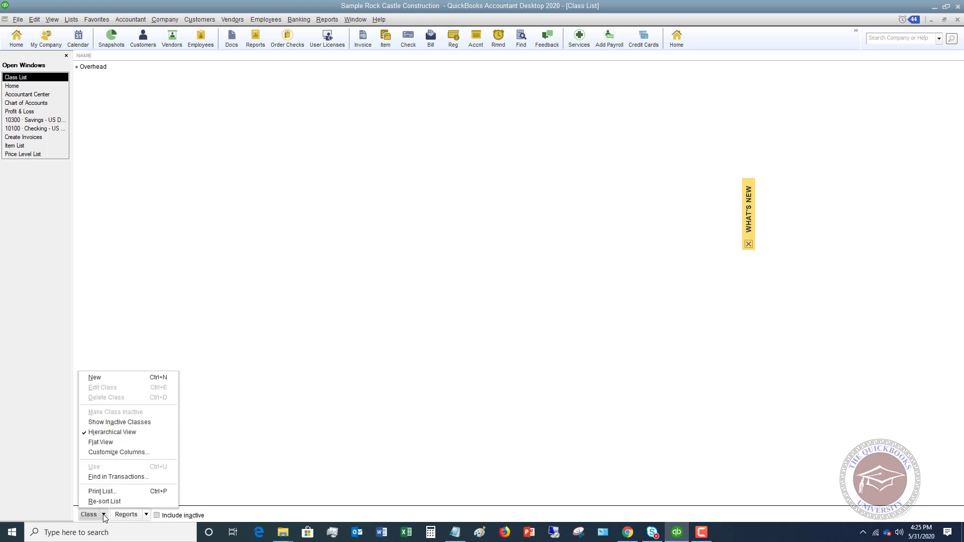
Create a new class named 'PPP Expense'
left_click(122, 377)
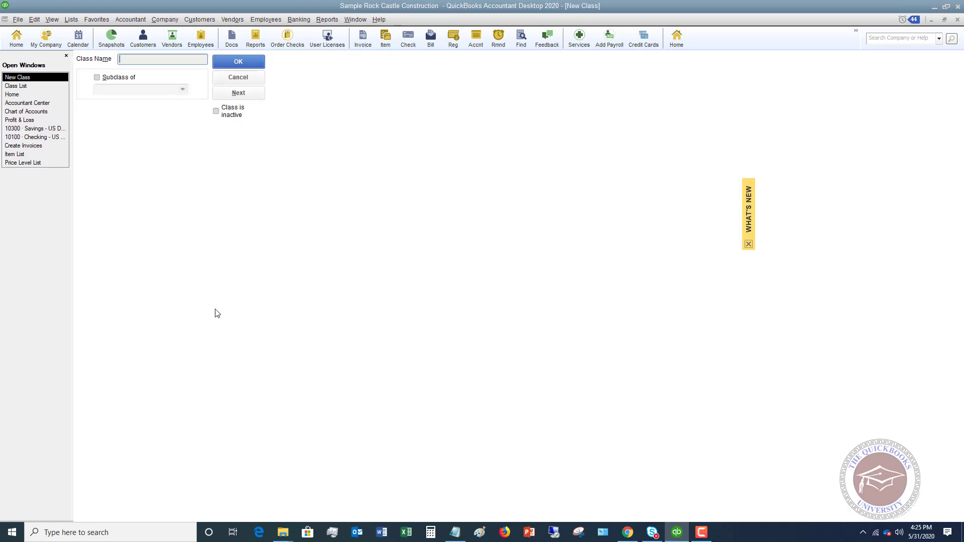
type("PPP Expense")
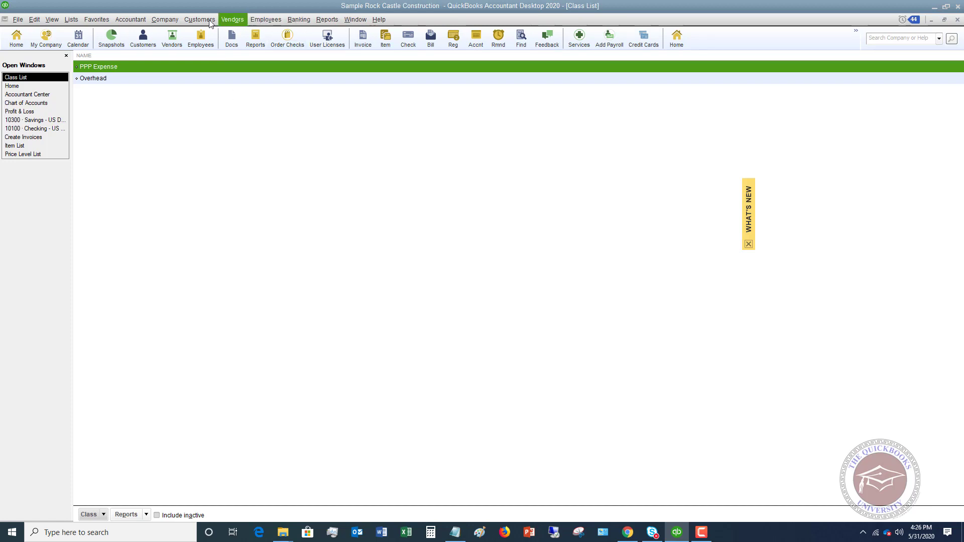
Start a bill for newly added vendor Blue Cross with amount due 1,500.00
left_click(229, 21)
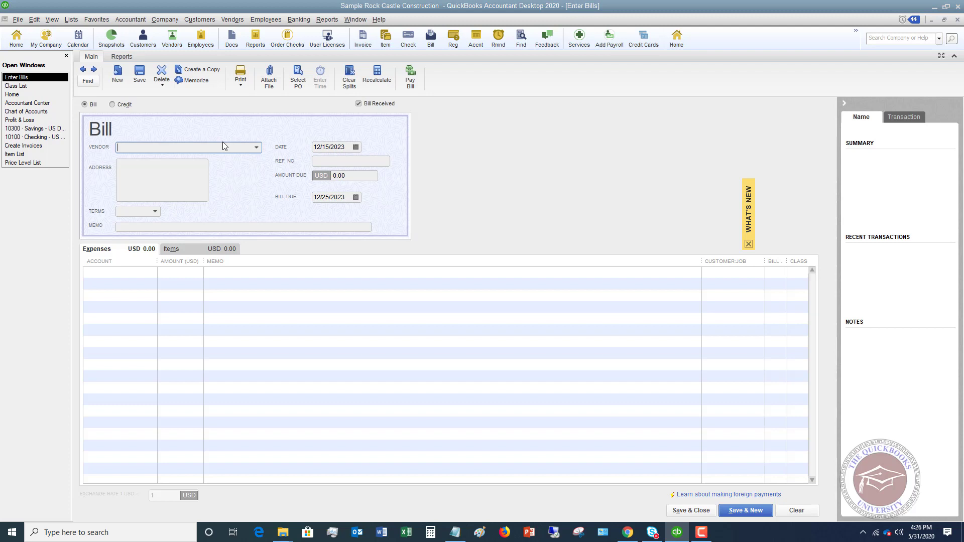
type("Blue Cross")
key("Tab")
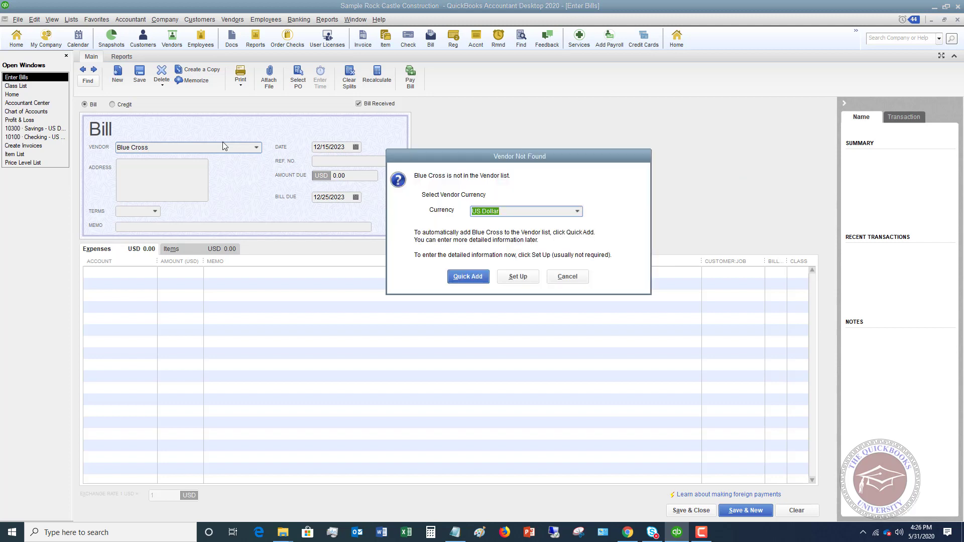
key("Return")
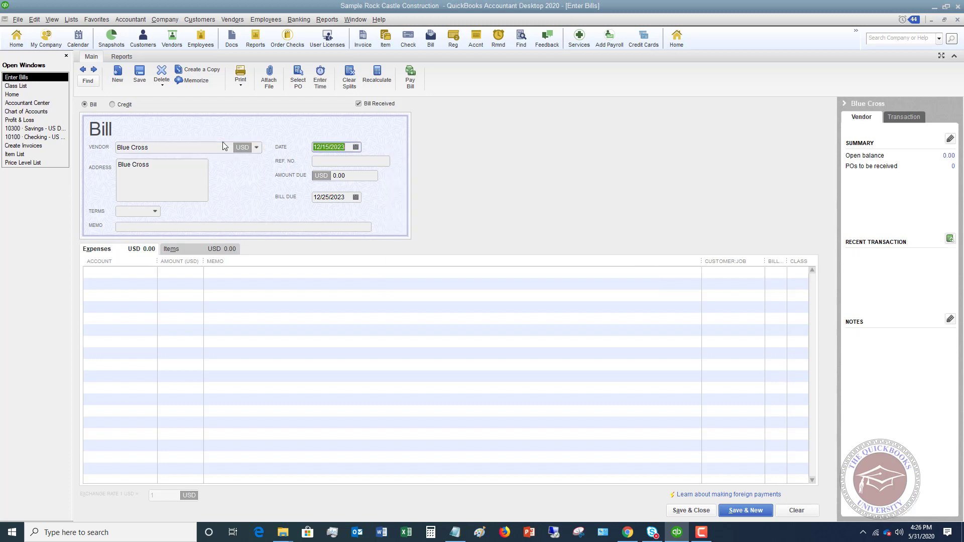
key("Tab")
key("Tab")
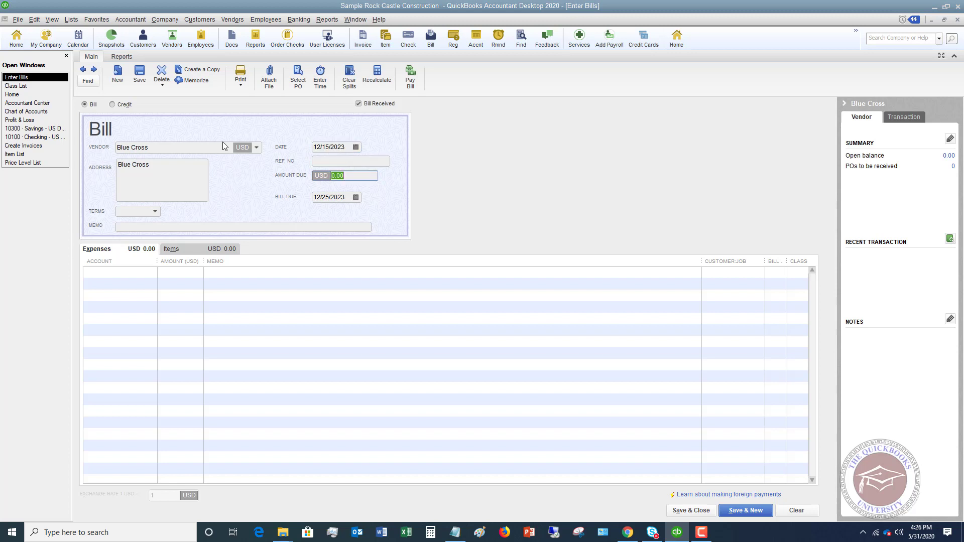
type("15")
key("Tab")
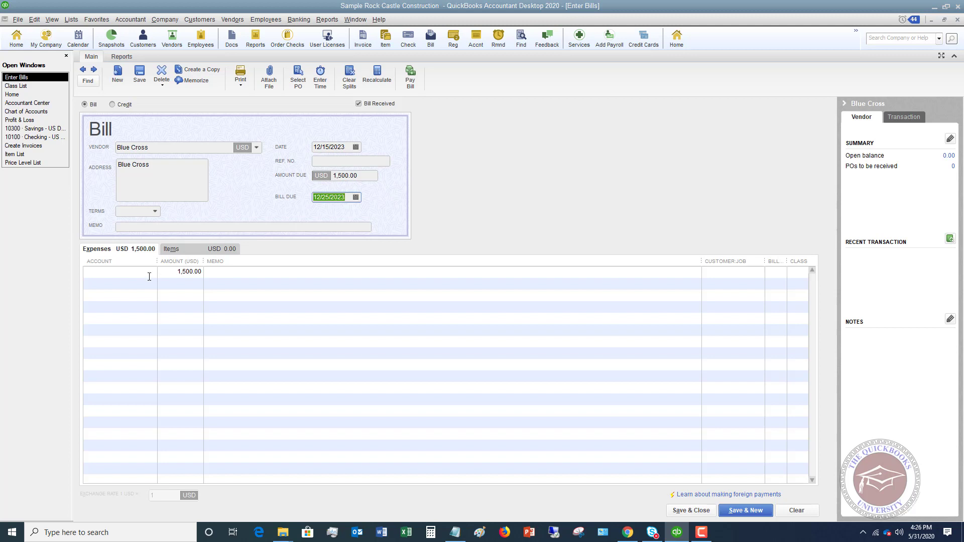
Post the bill to 62100 Insurance with class PPP Expense and save it
key("Tab")
type("Ins")
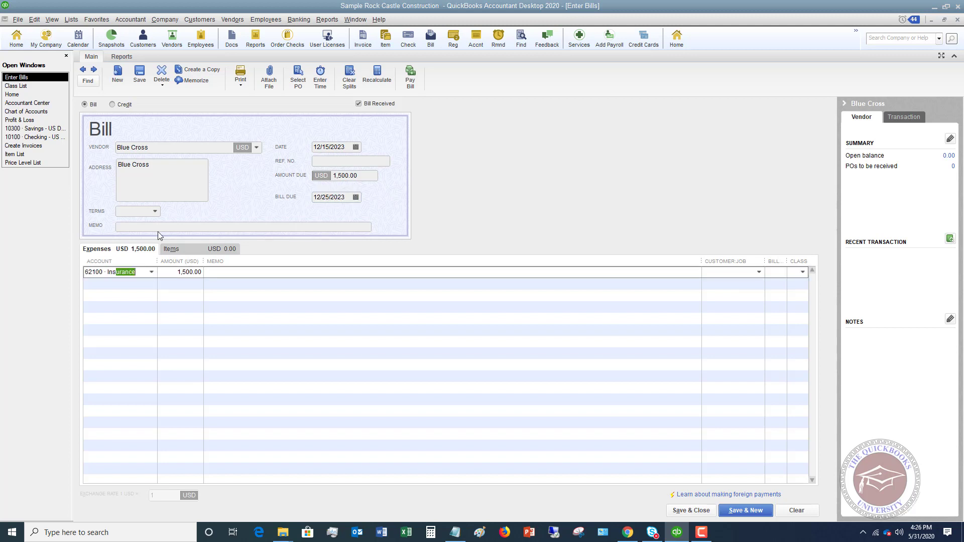
left_click(152, 272)
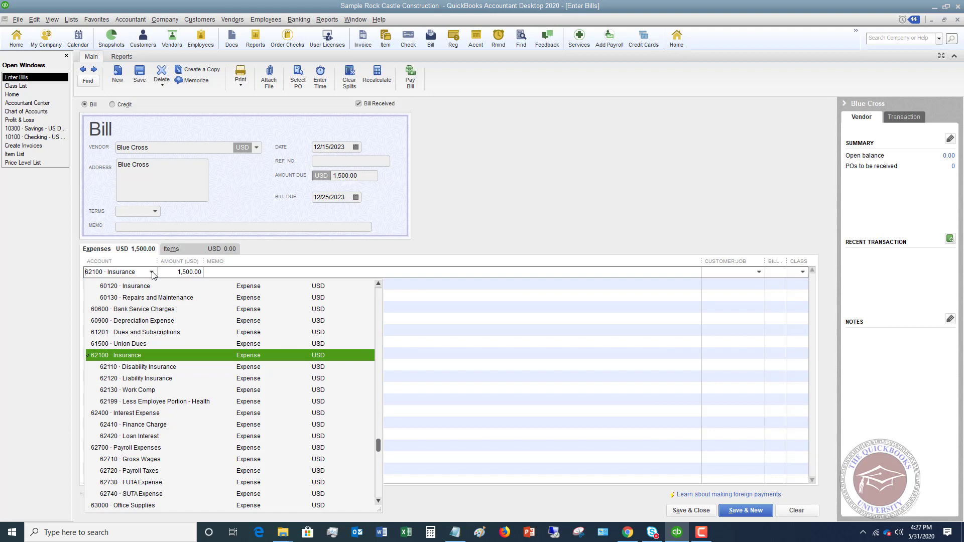
left_click(132, 356)
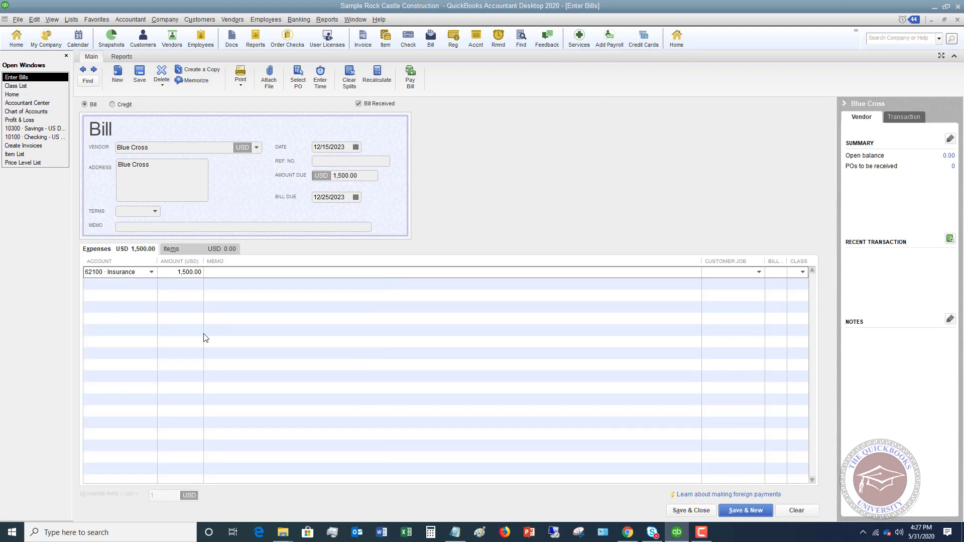
key("Tab")
left_click(803, 272)
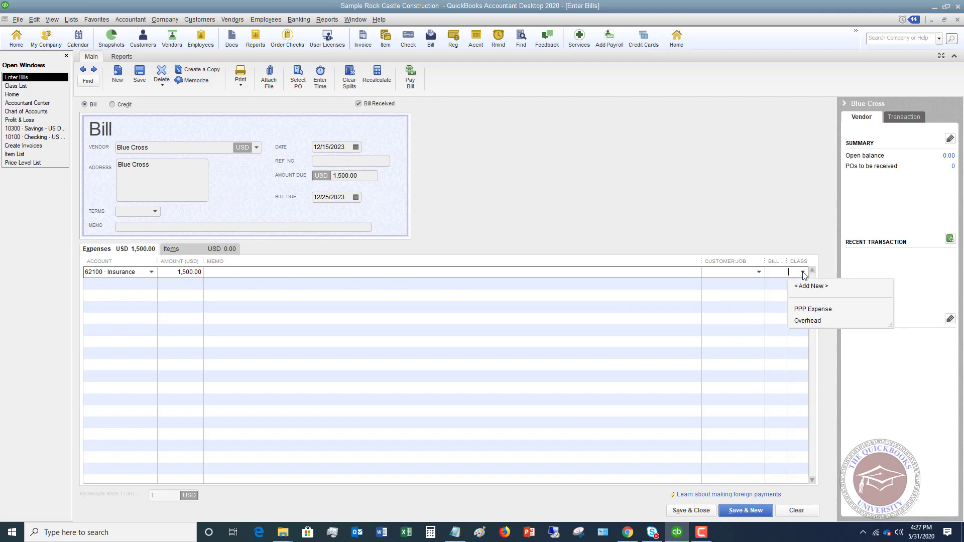
left_click(807, 309)
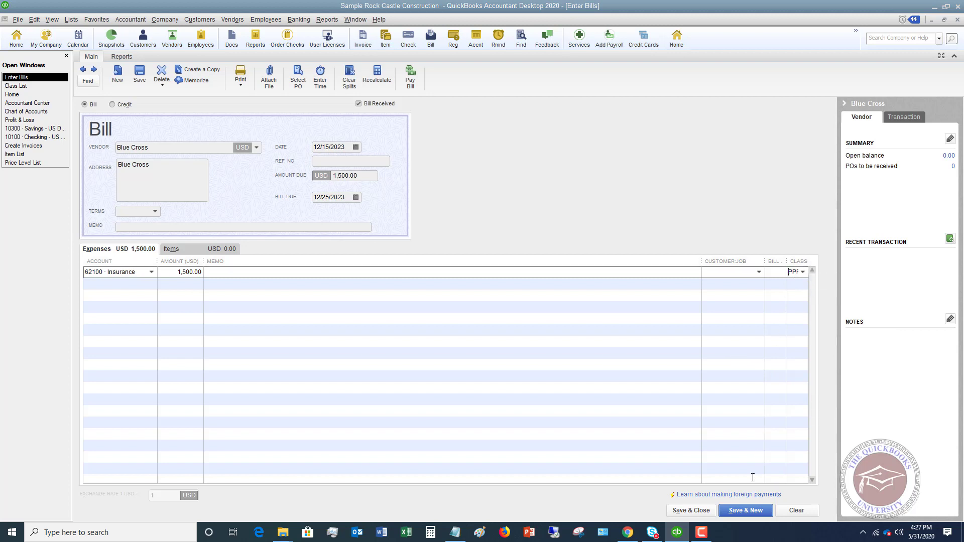
left_click(691, 510)
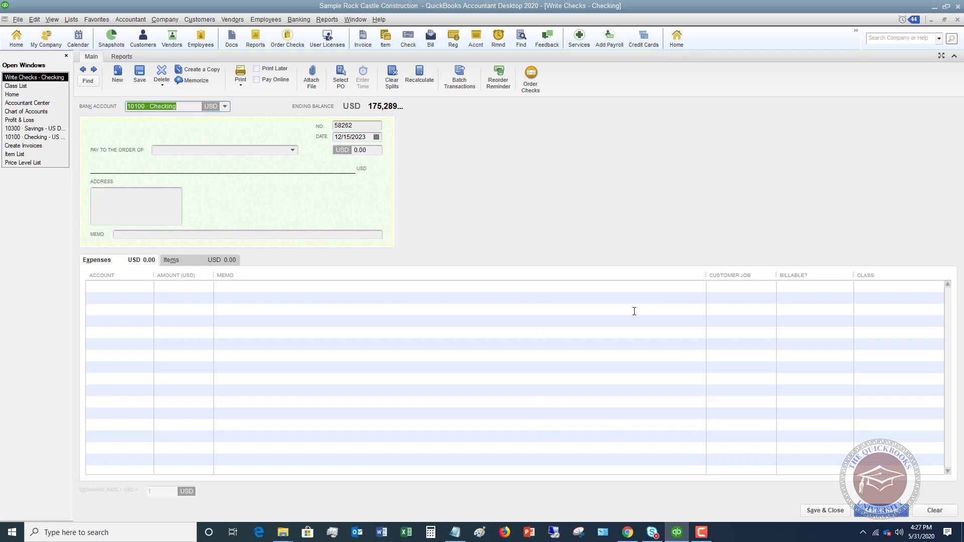
Show the class choices, including PPP Expense, on the check's first expense line
left_click(894, 286)
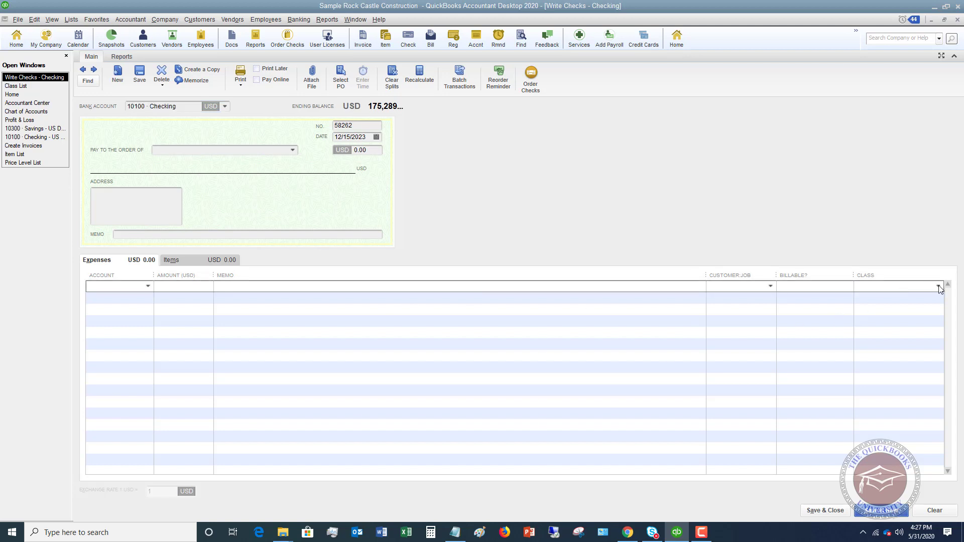
left_click(938, 286)
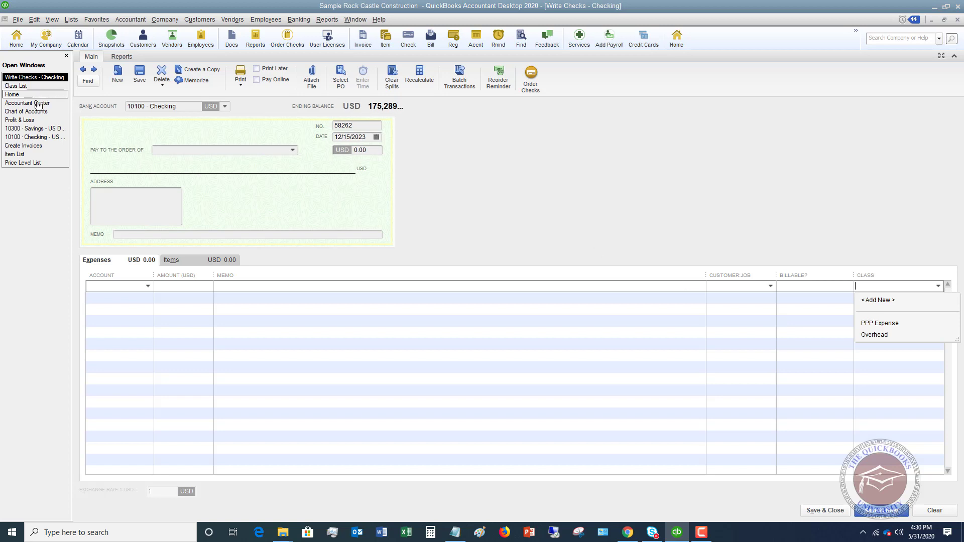
Customize the Profit & Loss report to display its columns by Class
left_click(491, 194)
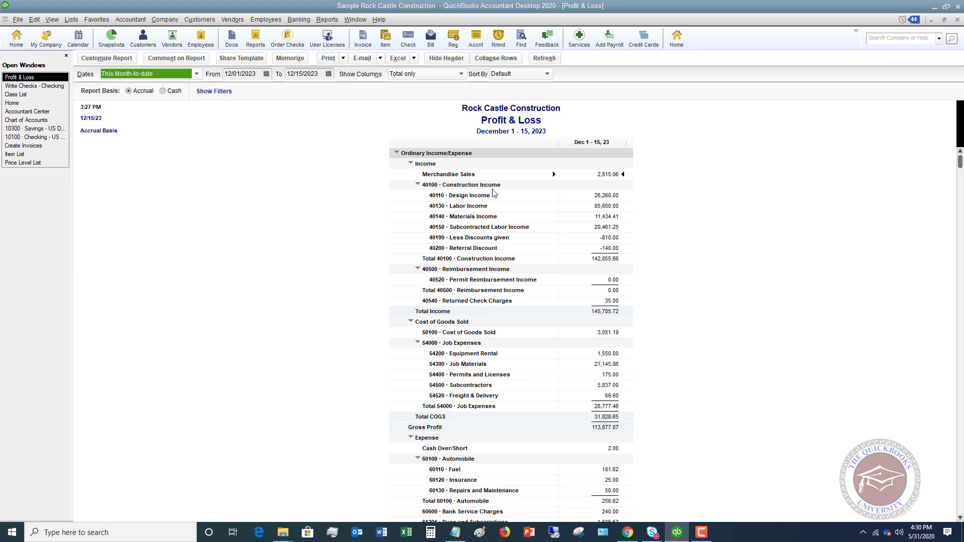
left_click(126, 58)
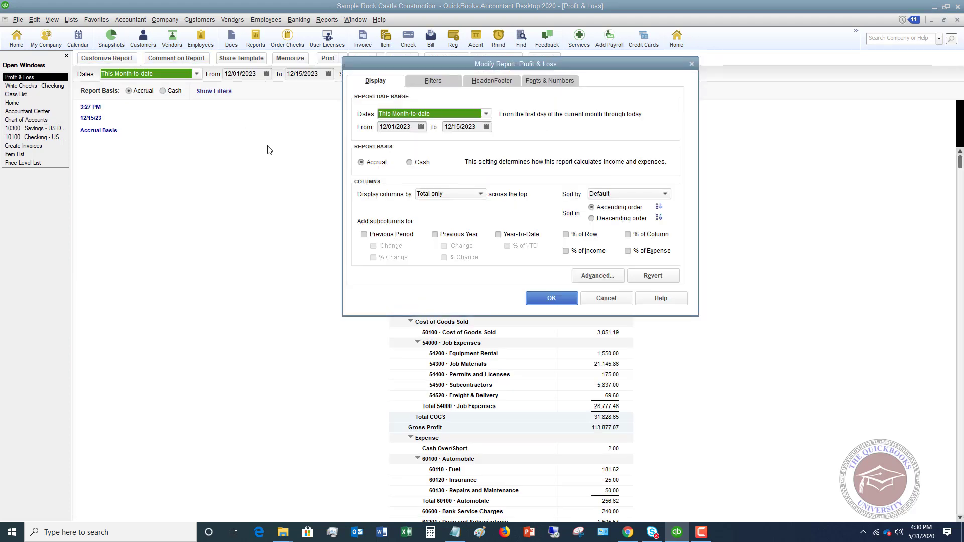
left_click(442, 194)
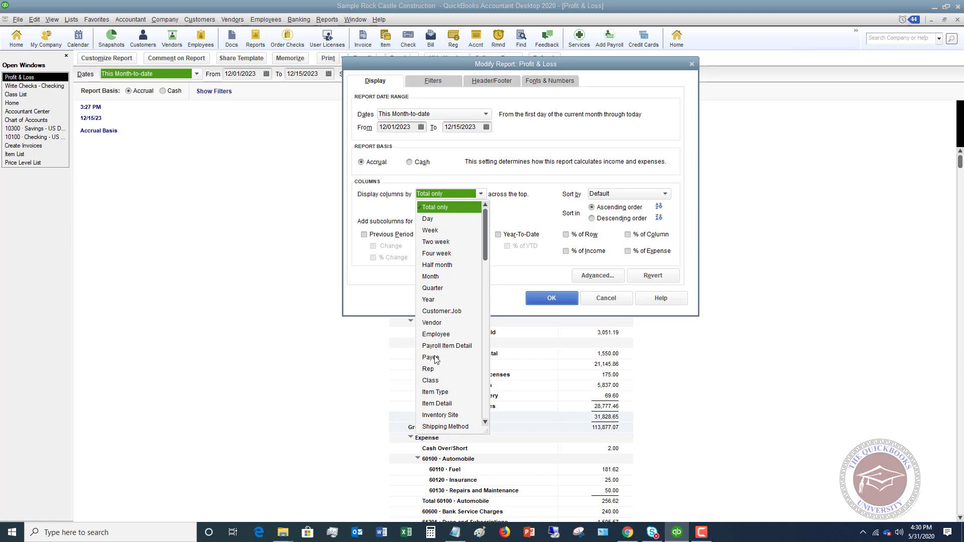
left_click(431, 381)
left_click(551, 299)
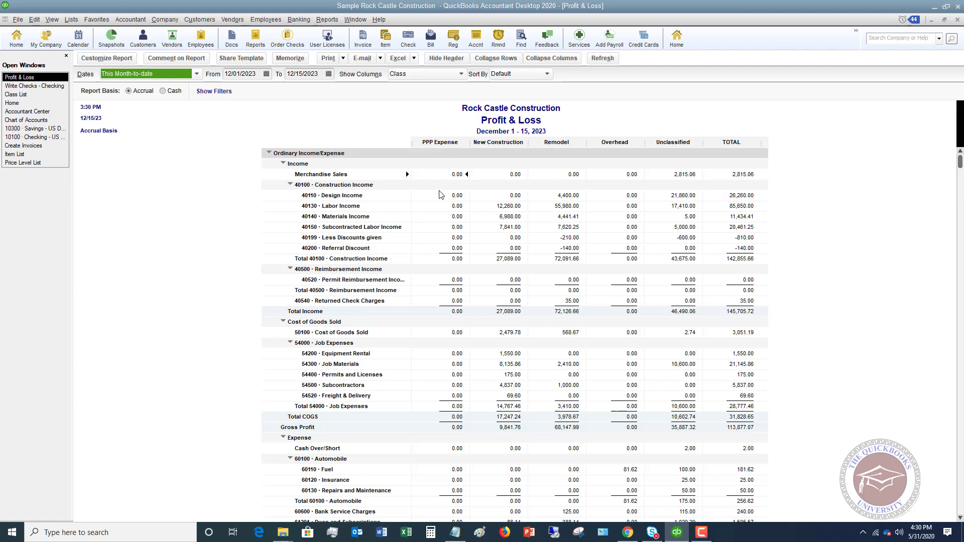
scroll(437, 269, "down", 7)
scroll(437, 268, "down", 3)
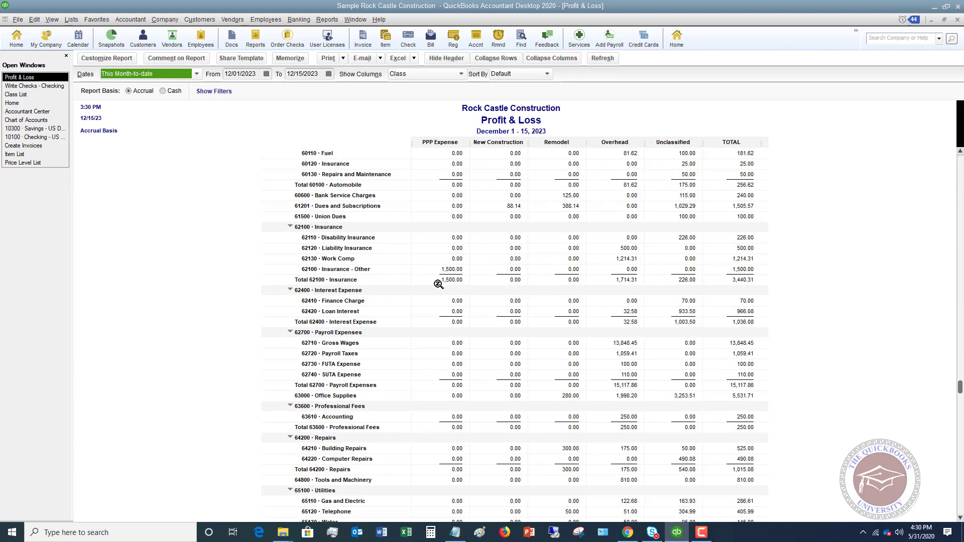
left_click(441, 270)
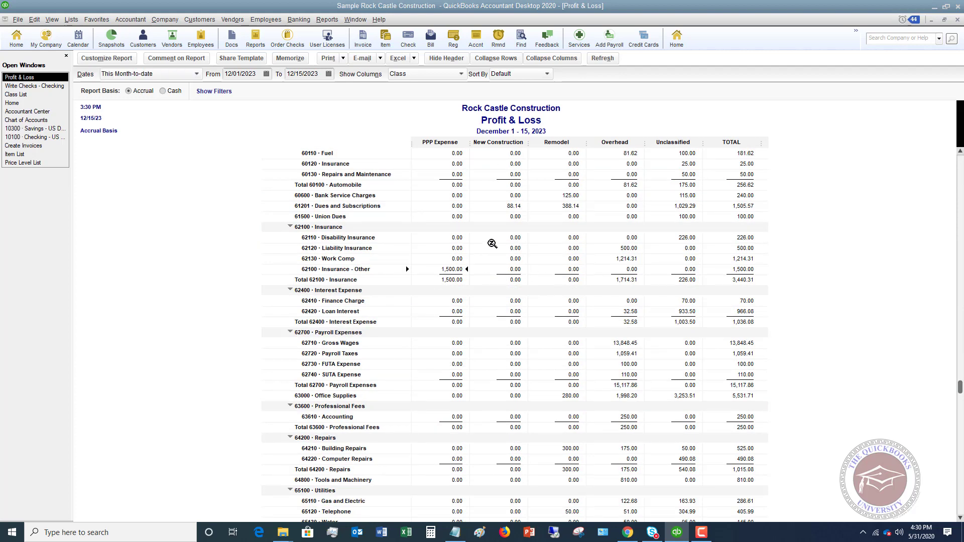
scroll(492, 244, "up", 9)
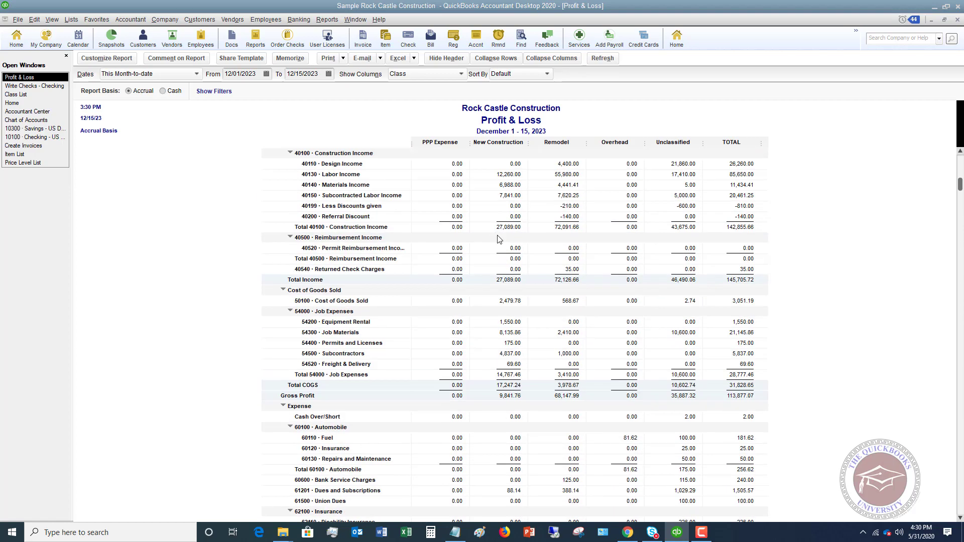
scroll(455, 165, "down", 16)
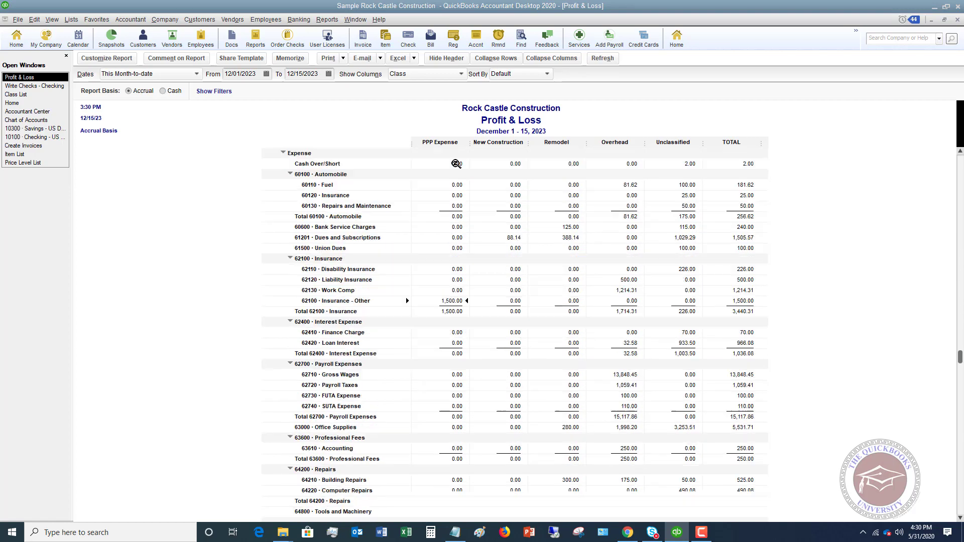